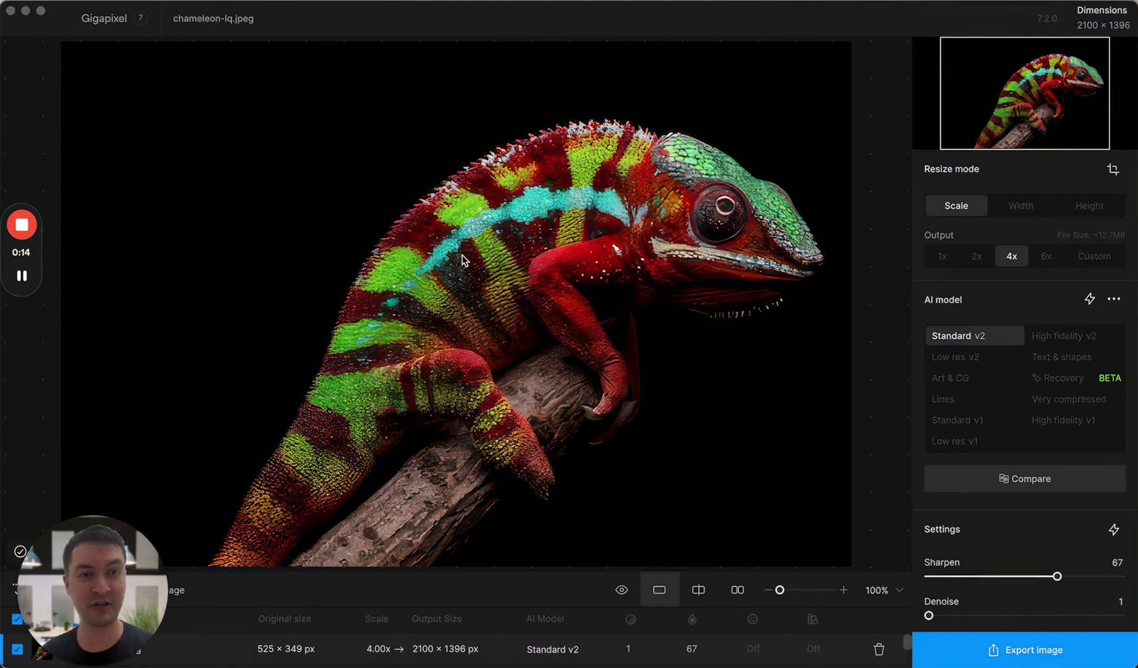
# Switch the chameleon's 4x upscale from Standard v2 to the Low res v2 model.
pyautogui.click(959, 359)
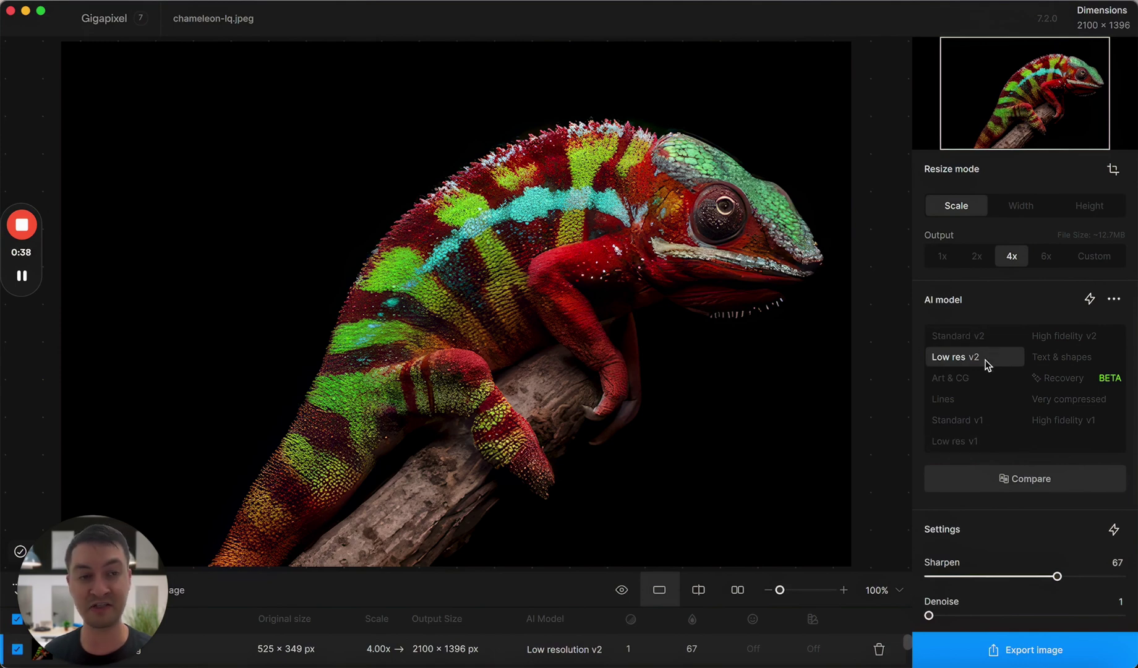
# Toggle legacy models hidden, shown, then hidden again from the AI model options menu.
pyautogui.click(1115, 300)
pyautogui.click(1088, 314)
pyautogui.click(1116, 301)
pyautogui.click(1100, 311)
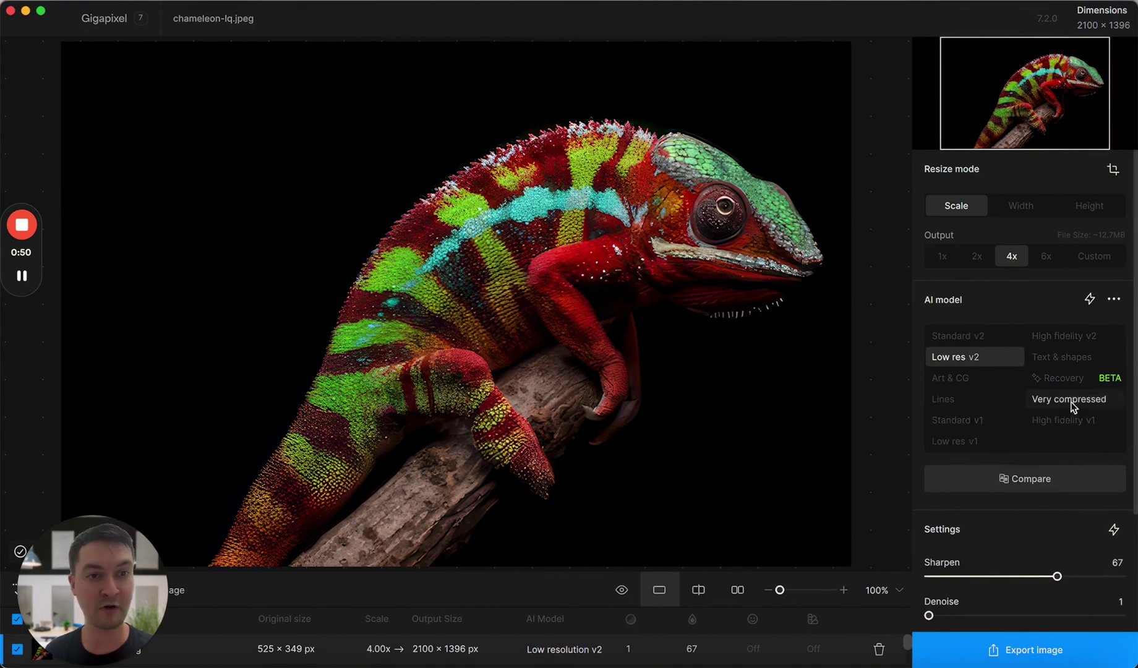
pyautogui.click(1113, 299)
pyautogui.click(1082, 316)
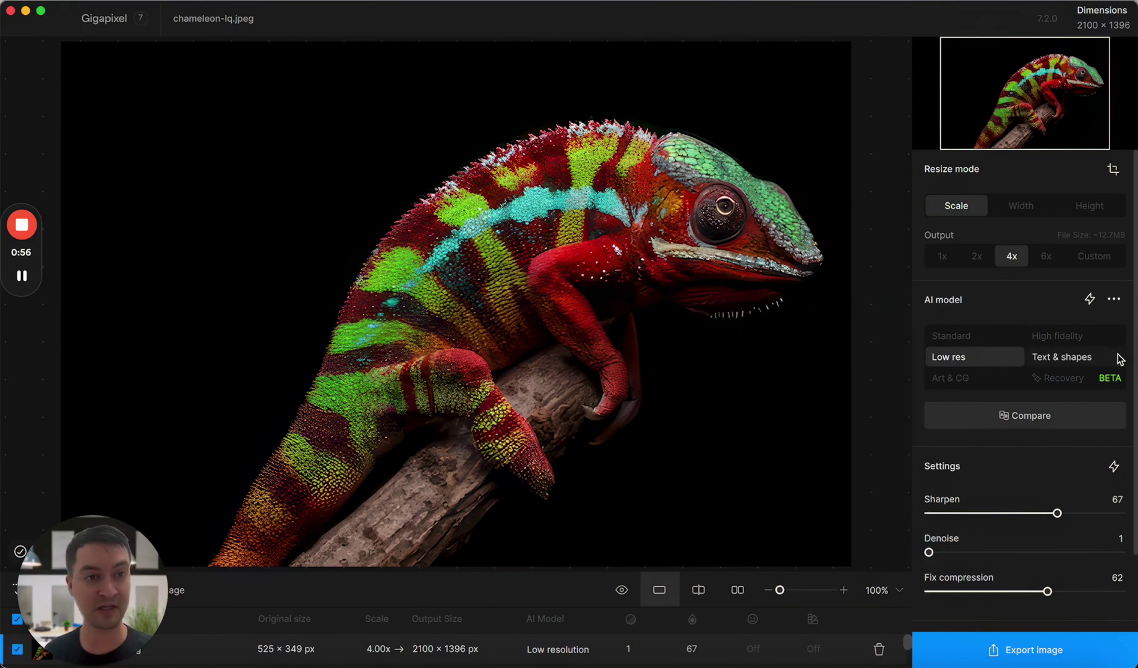
# Select the Recovery model and, after briefly trying Quality, set it back to Speed mode.
pyautogui.click(1060, 379)
pyautogui.moveTo(1040, 296)
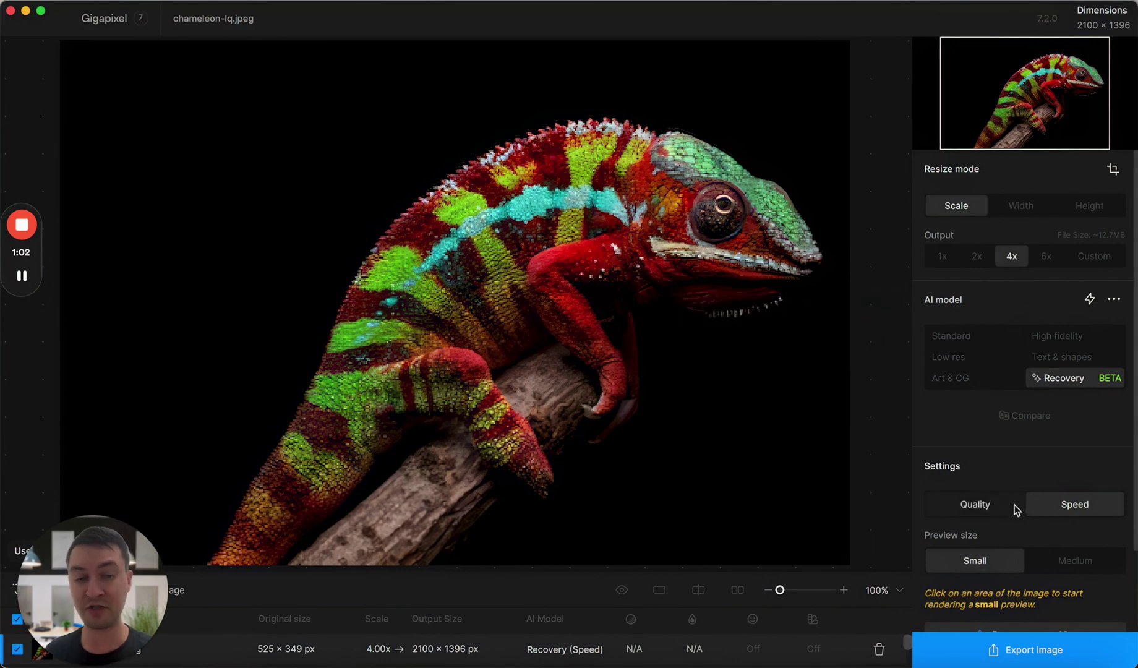
pyautogui.scroll(-2, 985, 450)
pyautogui.scroll(-1, 986, 442)
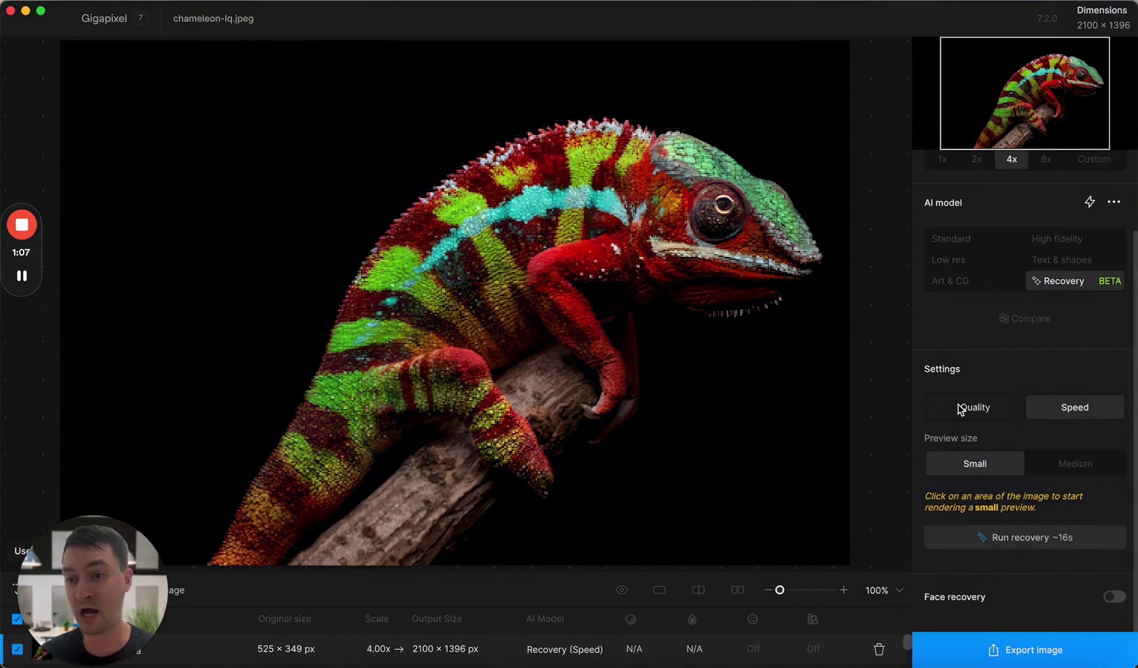
pyautogui.click(961, 409)
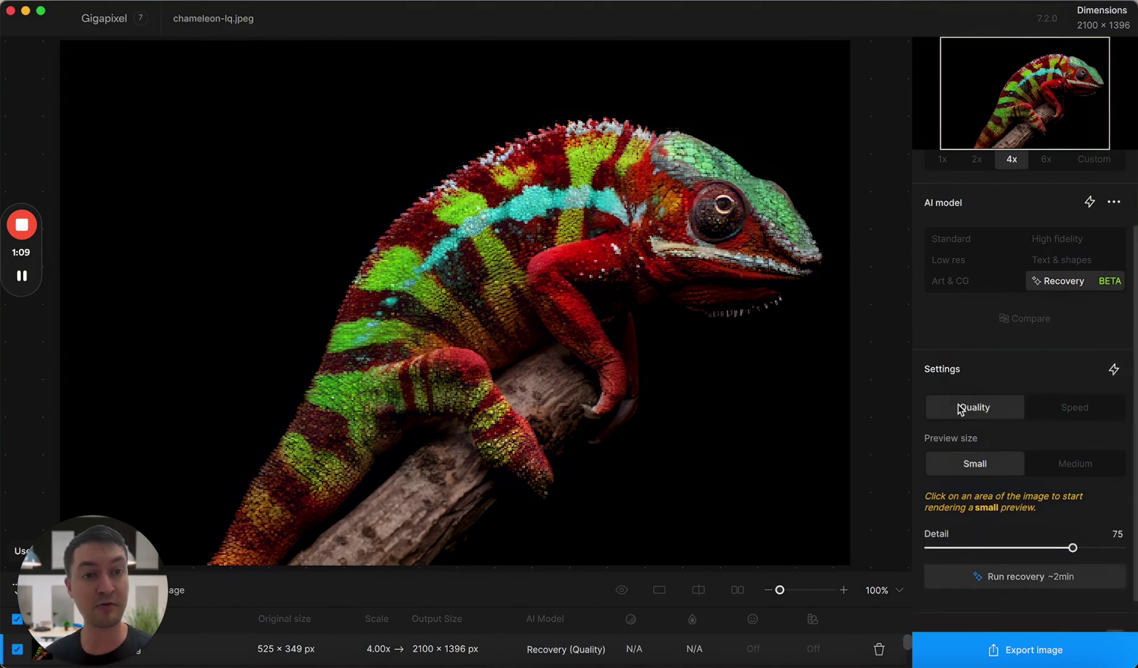
pyautogui.click(1089, 411)
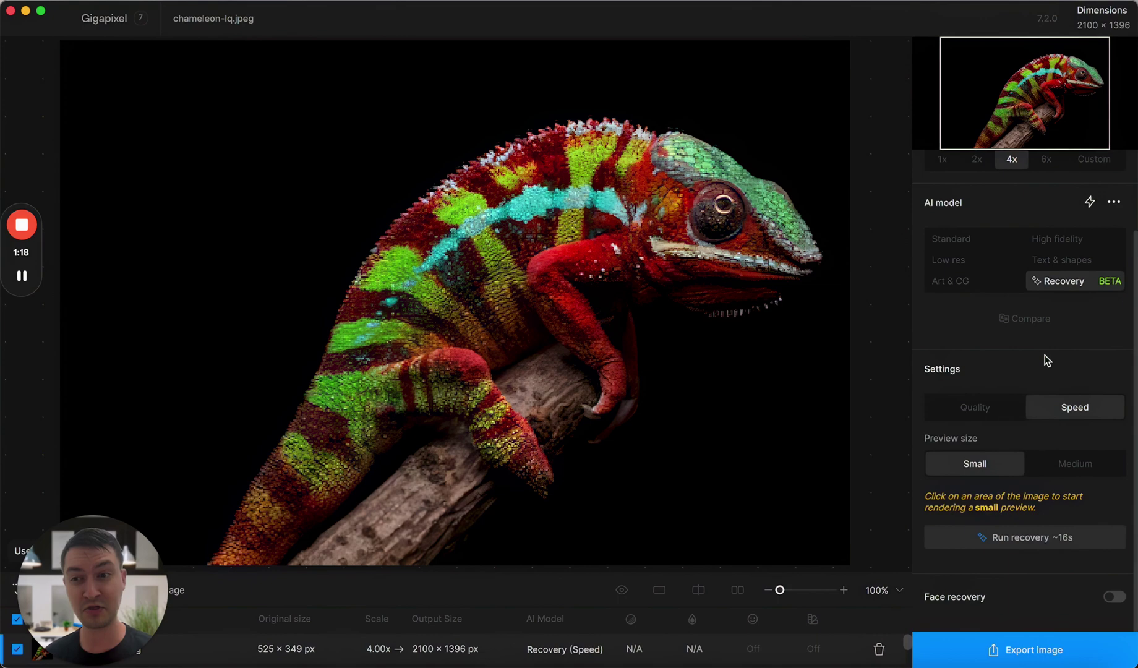
pyautogui.scroll(3, 1045, 355)
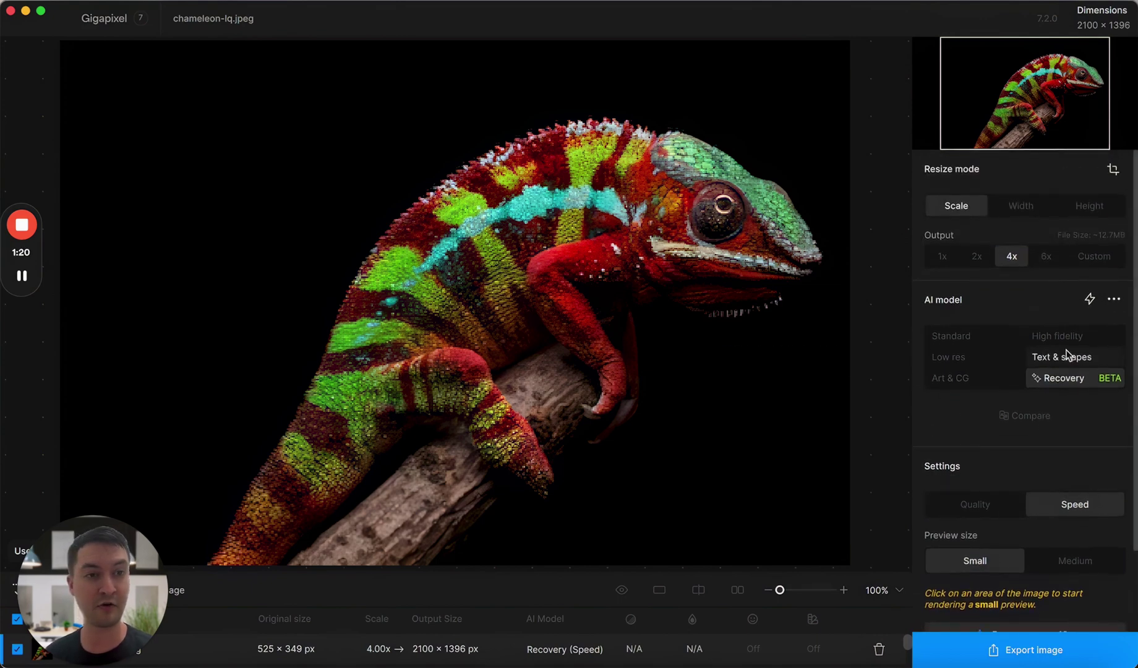
pyautogui.scroll(-3, 1021, 458)
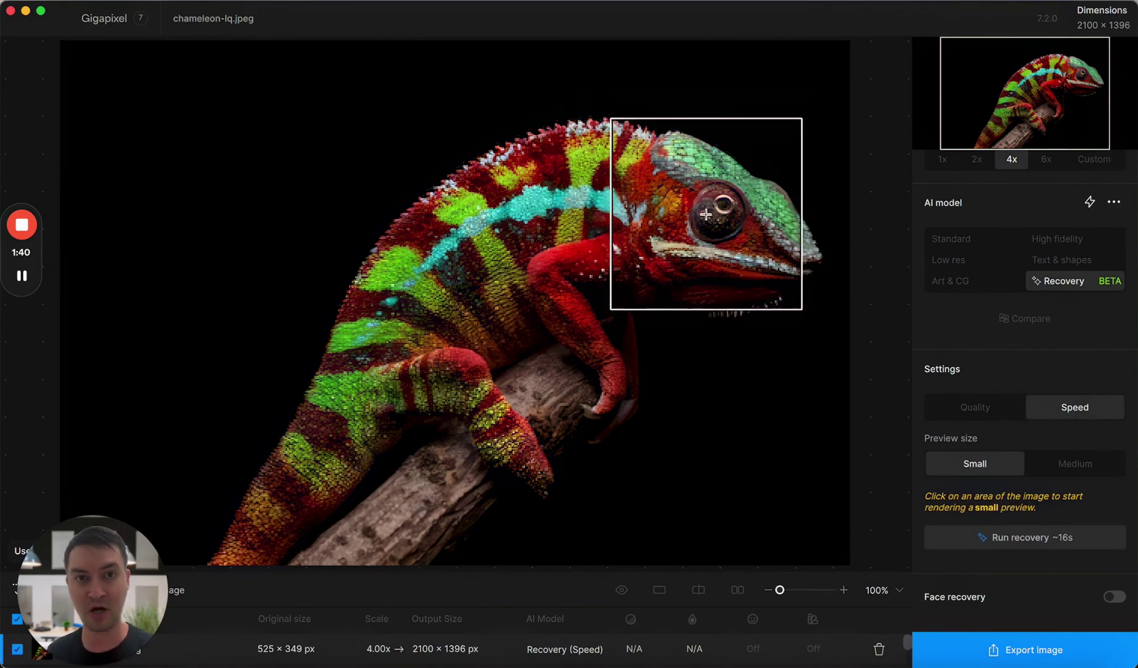
# Render small Recovery previews on the chameleon's eye, front leg and back.
pyautogui.click(705, 215)
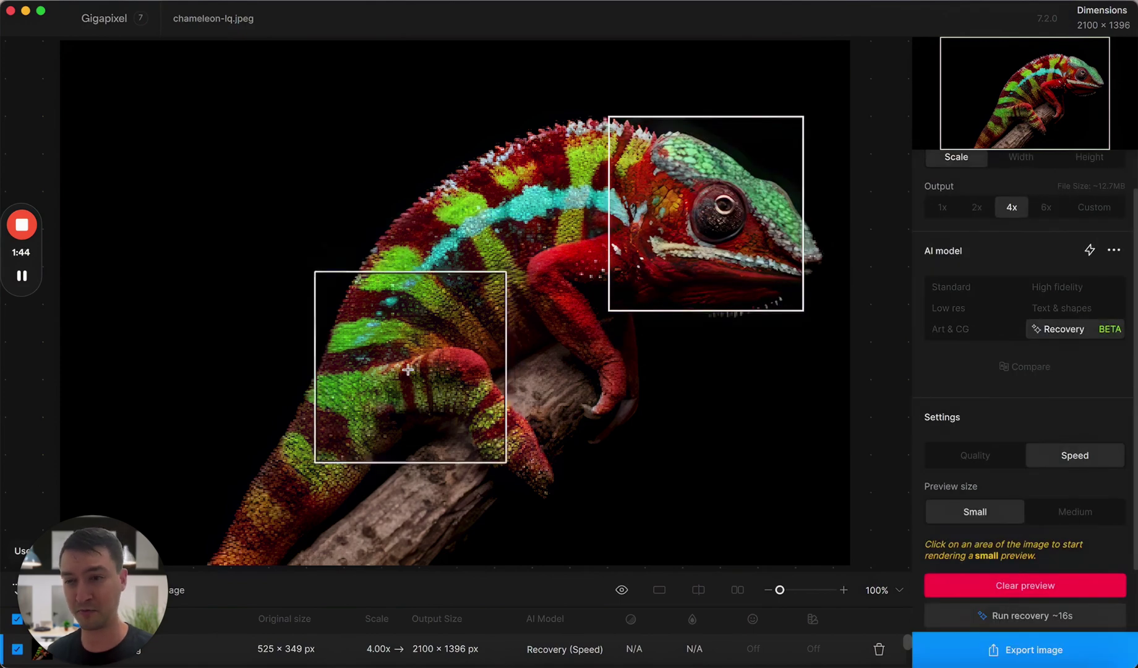
pyautogui.click(387, 383)
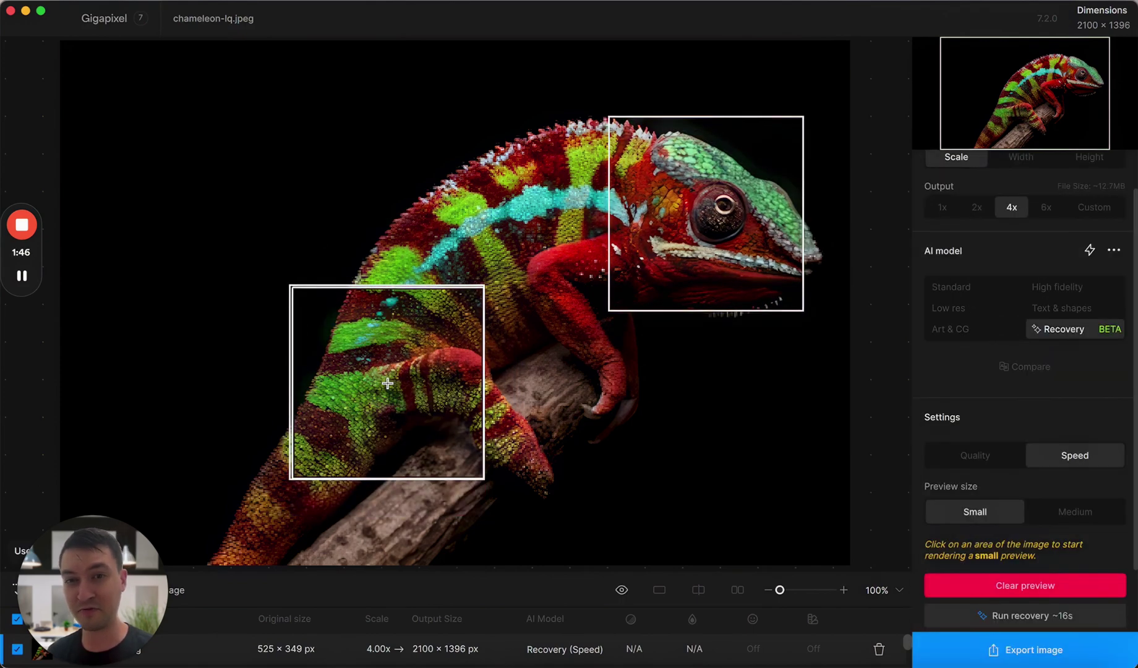
pyautogui.click(501, 169)
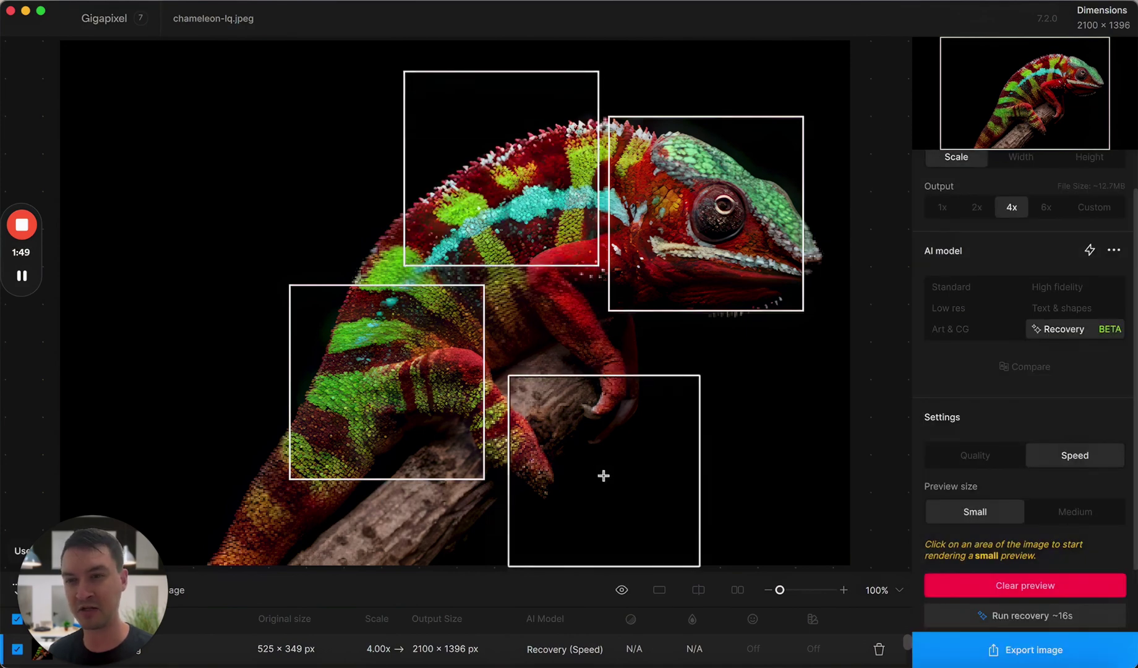
pyautogui.scroll(-2, 990, 470)
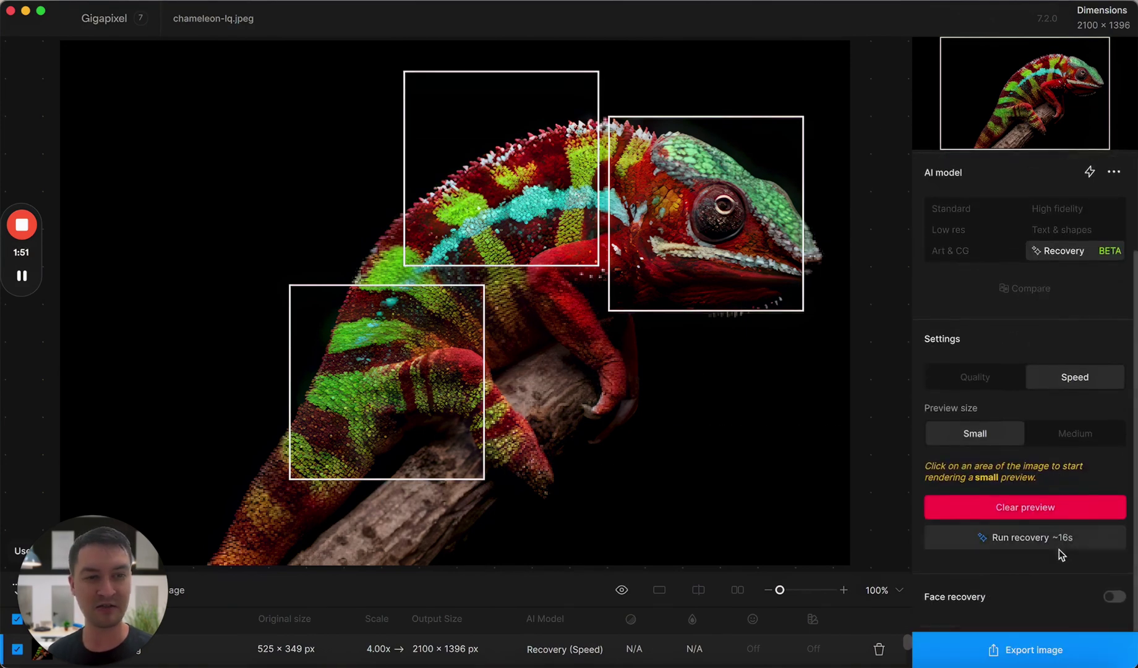
# Run Recovery on the whole image, dismiss the completion message, and select the Standard model.
pyautogui.click(1010, 541)
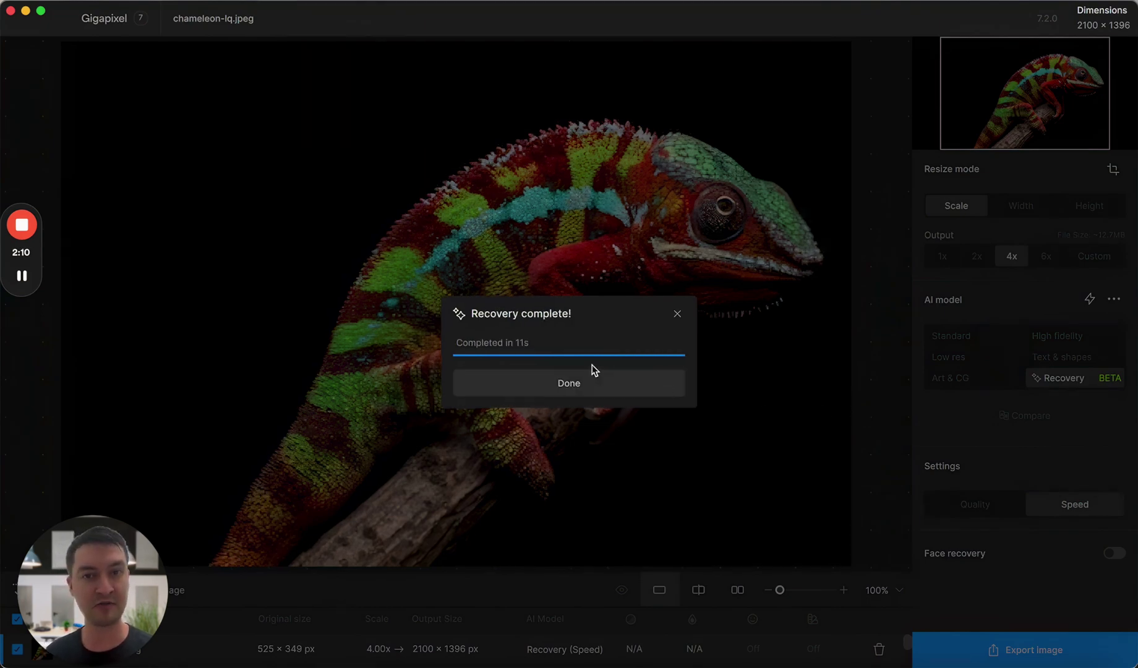
pyautogui.click(580, 379)
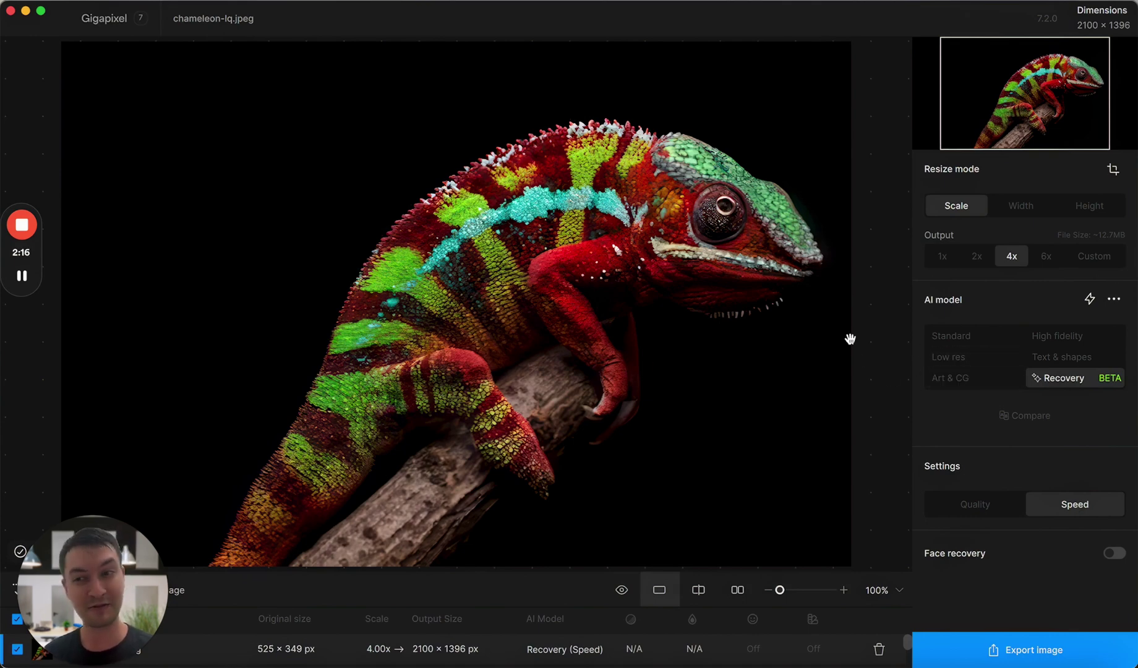
pyautogui.click(979, 335)
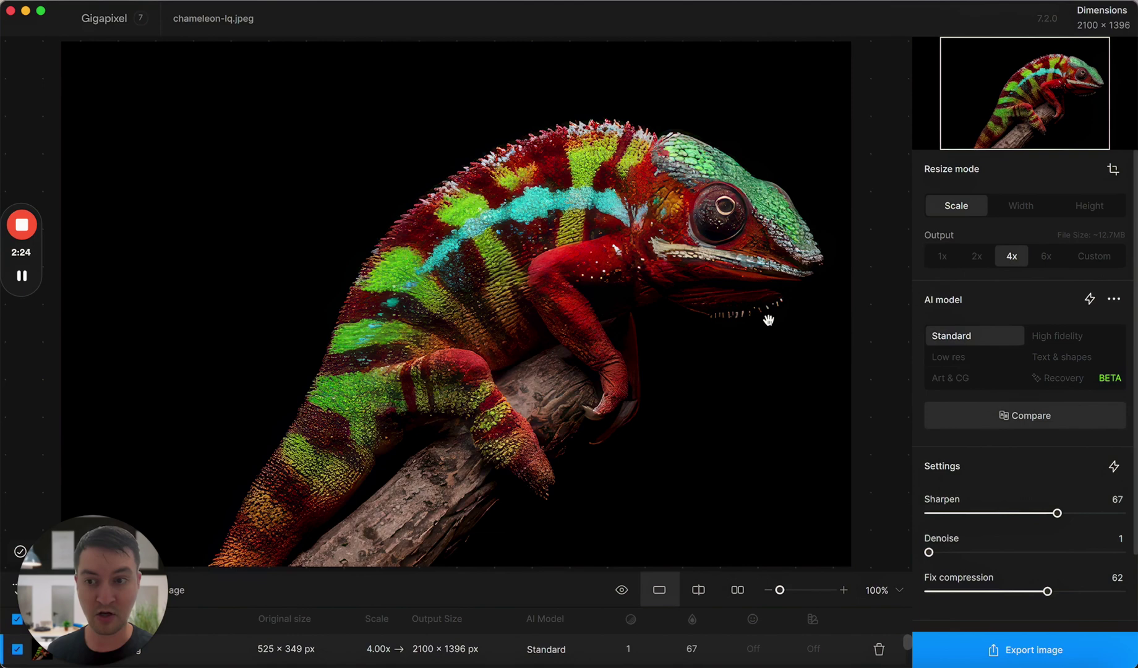
# Start a comparison of the Standard, Low res, High fidelity and Text & shapes models.
pyautogui.click(977, 423)
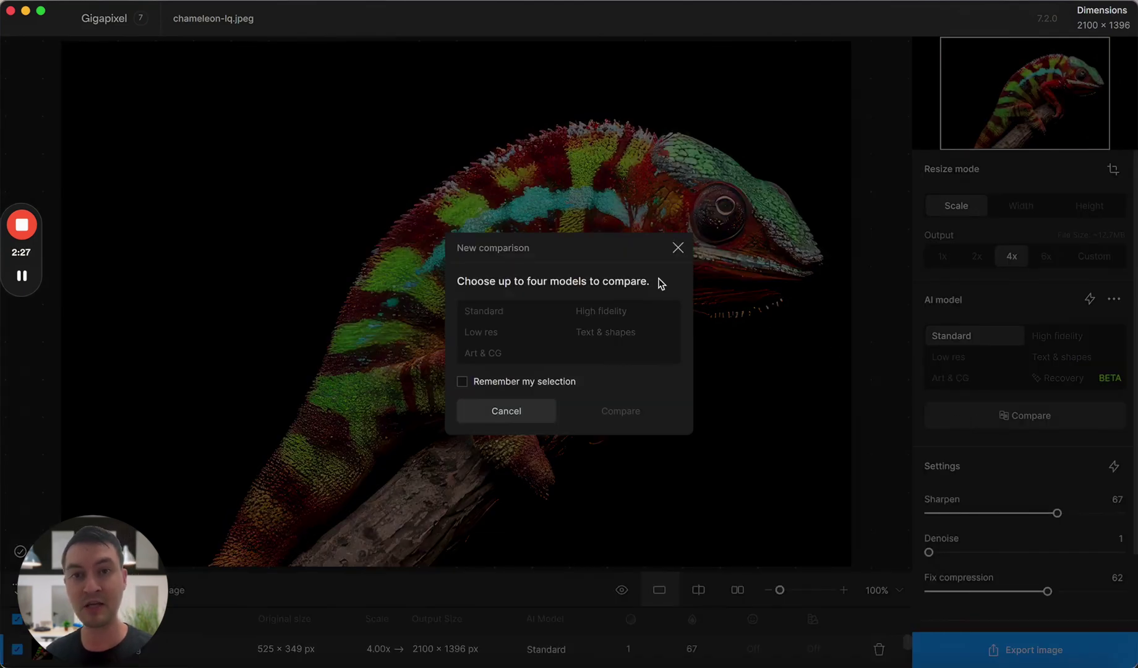
pyautogui.click(533, 311)
pyautogui.click(518, 334)
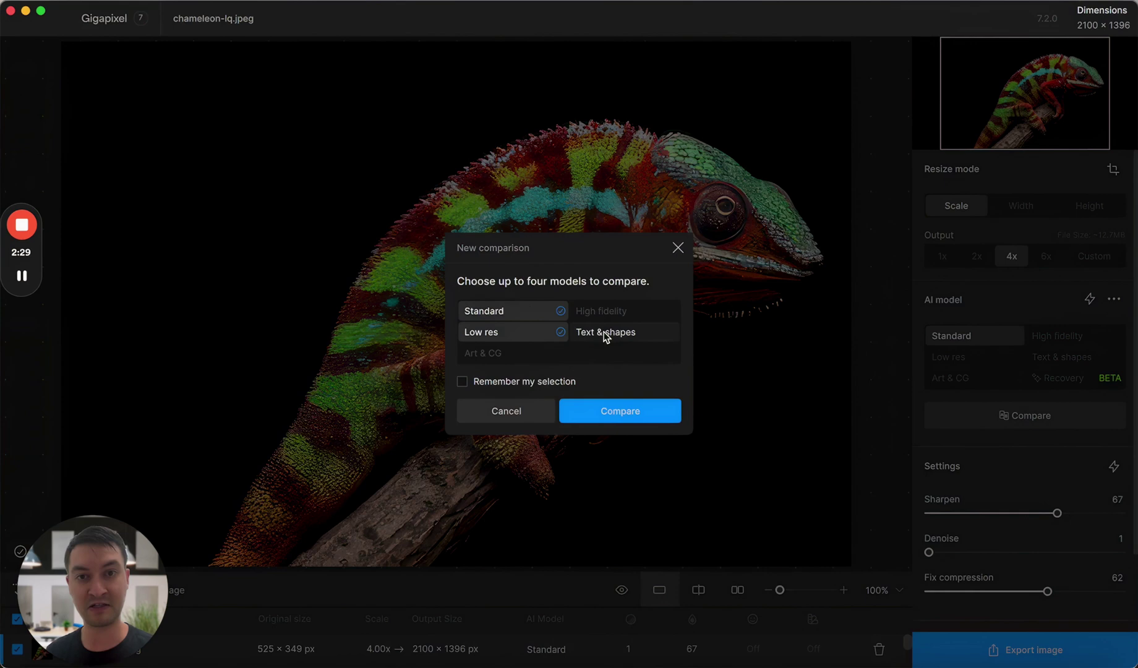
pyautogui.click(603, 331)
pyautogui.click(604, 316)
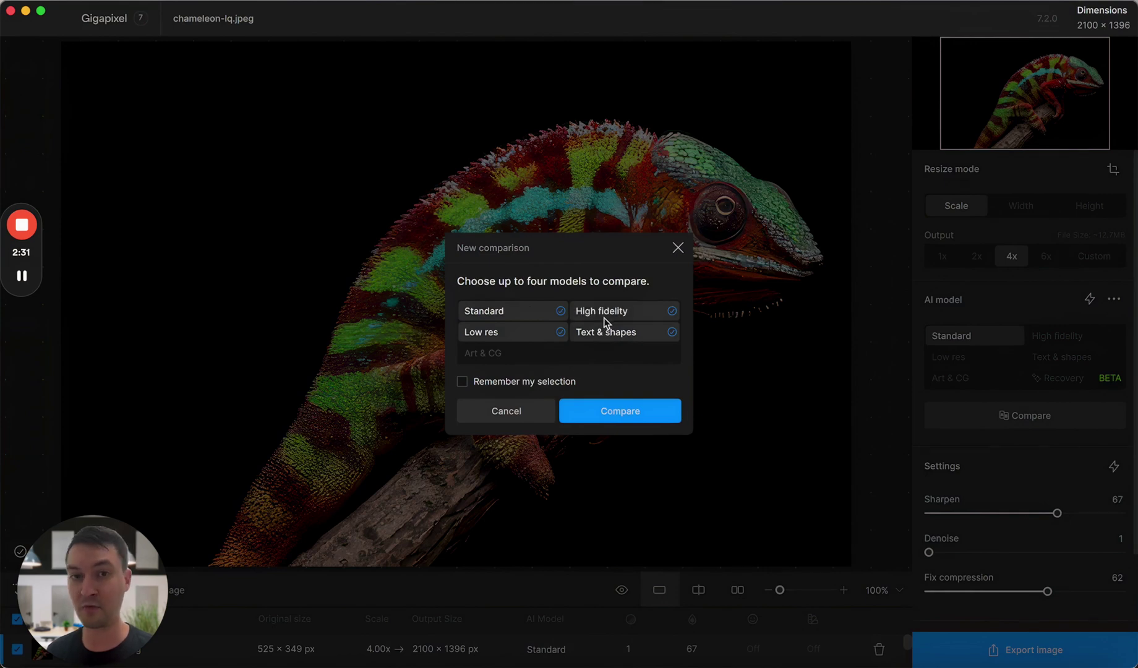
pyautogui.click(603, 334)
pyautogui.click(604, 336)
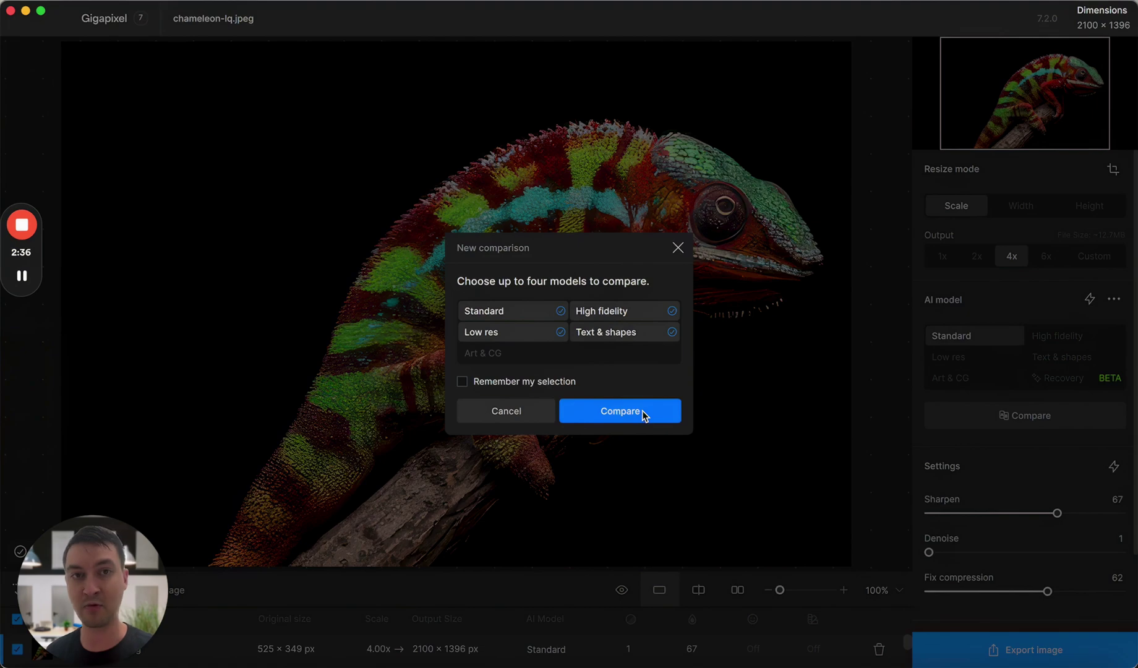
pyautogui.click(641, 410)
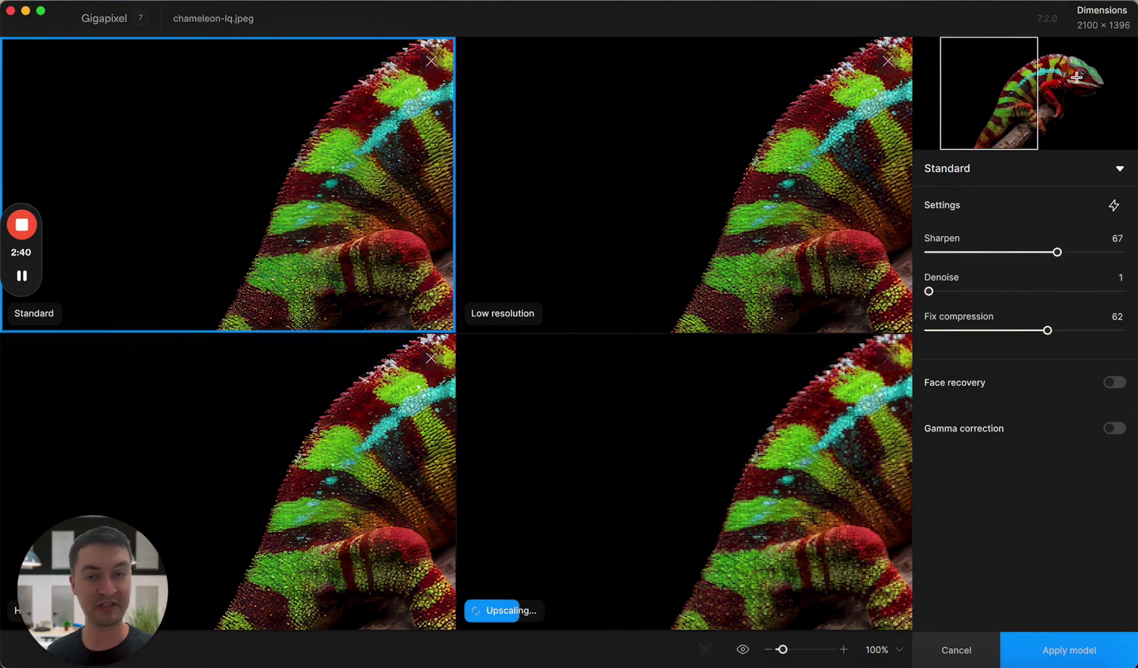
# Center the previews on the head, swap Low resolution for Art & CG, and remove Text & shapes.
pyautogui.click(1079, 76)
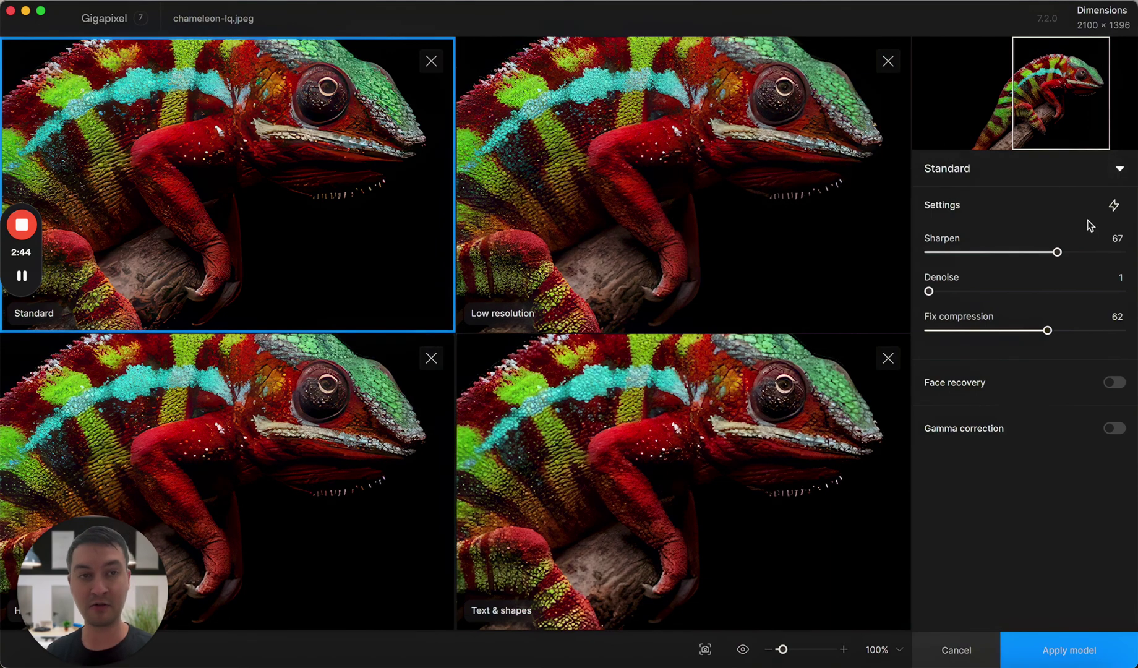
pyautogui.click(745, 196)
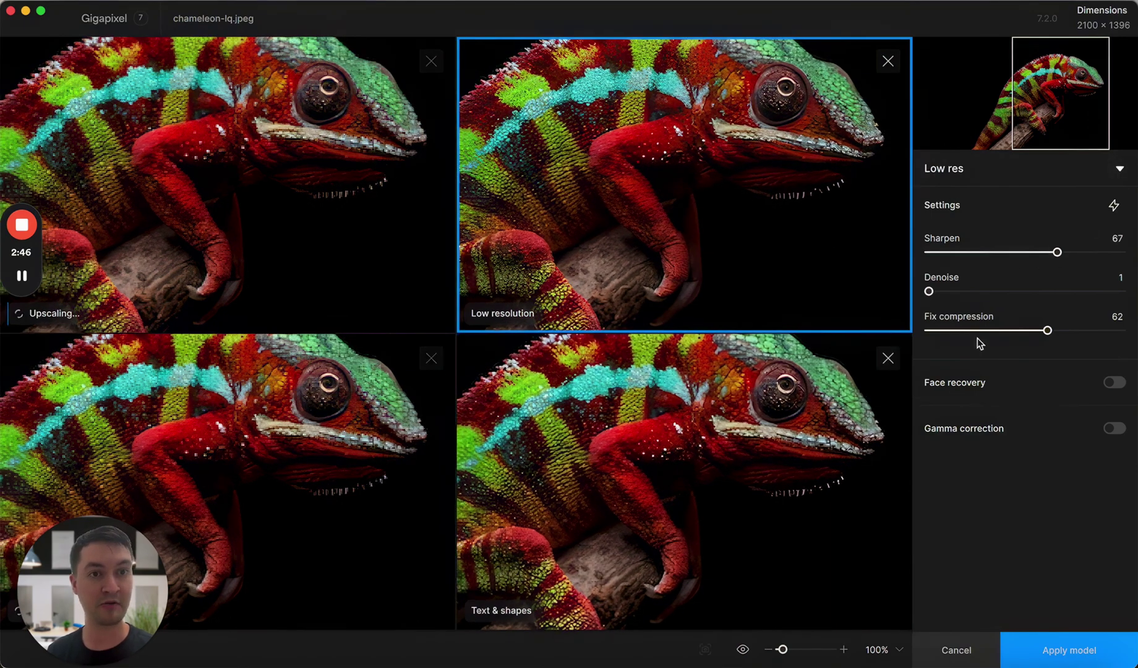
pyautogui.click(1120, 170)
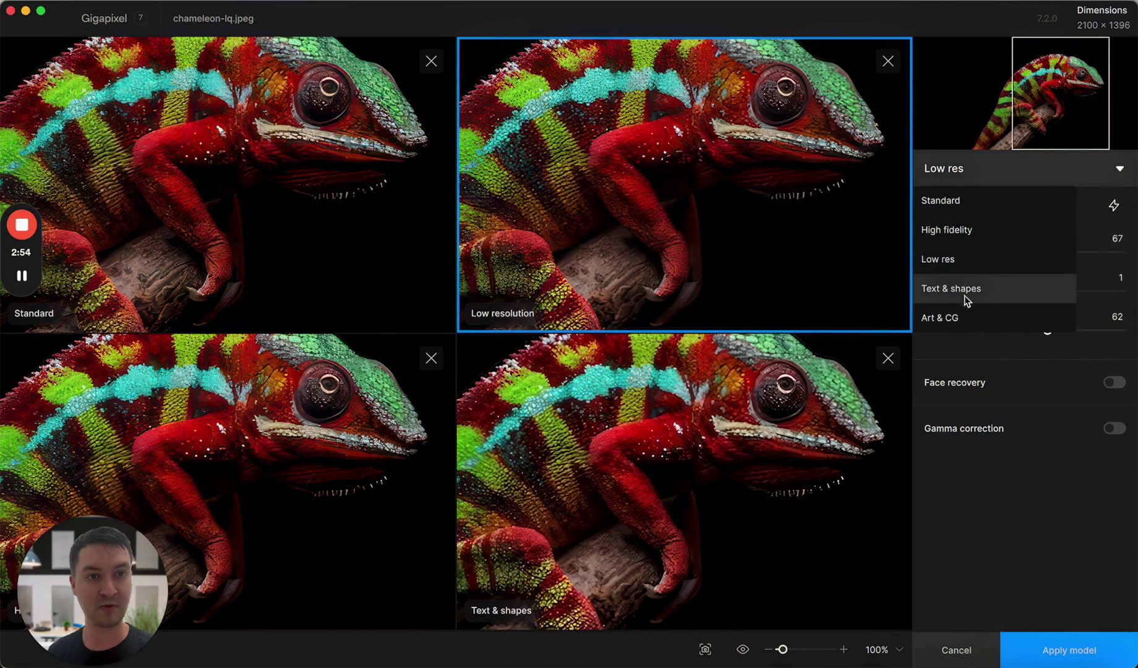
pyautogui.click(964, 317)
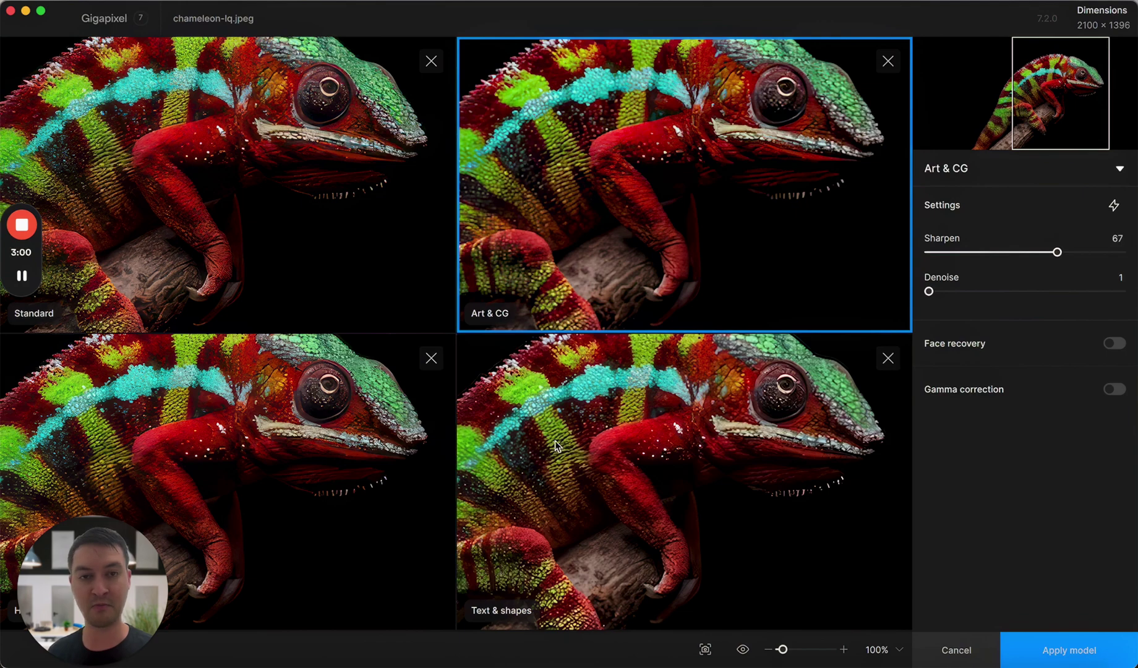
pyautogui.click(679, 441)
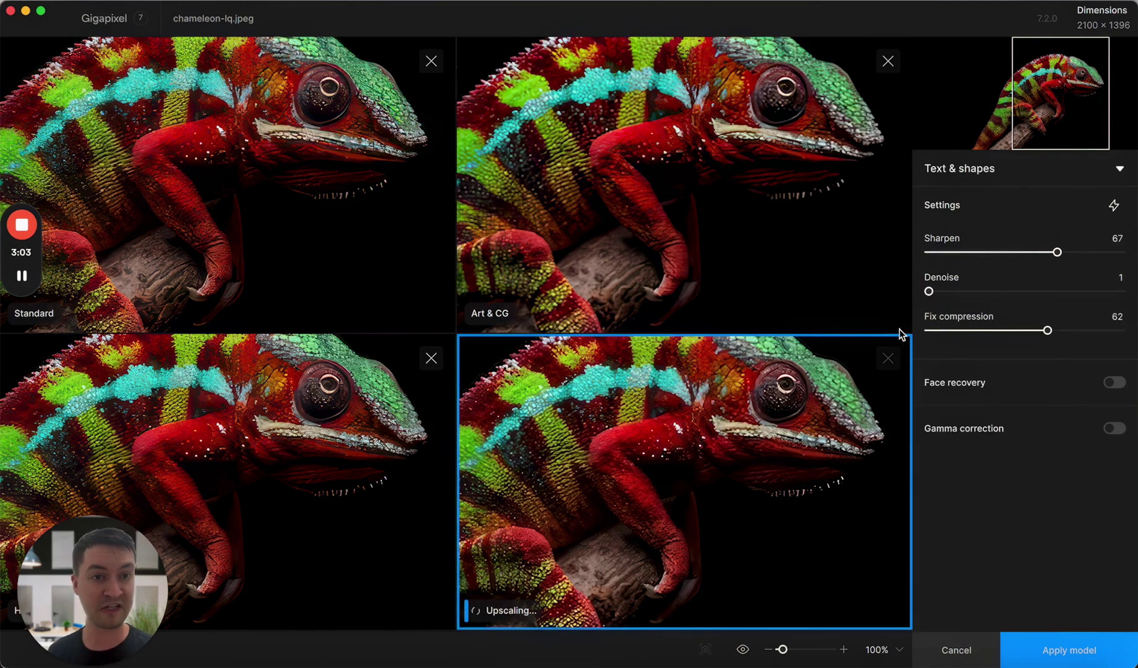
pyautogui.click(888, 359)
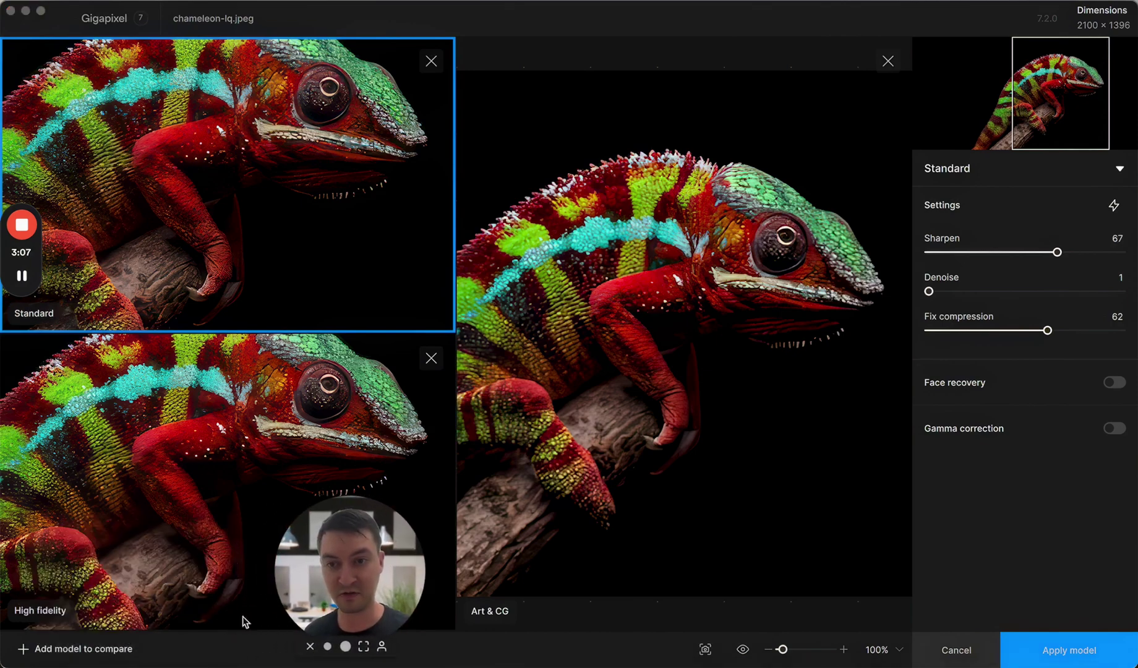
# Add another Art & CG preview to the comparison.
pyautogui.click(101, 505)
pyautogui.click(47, 649)
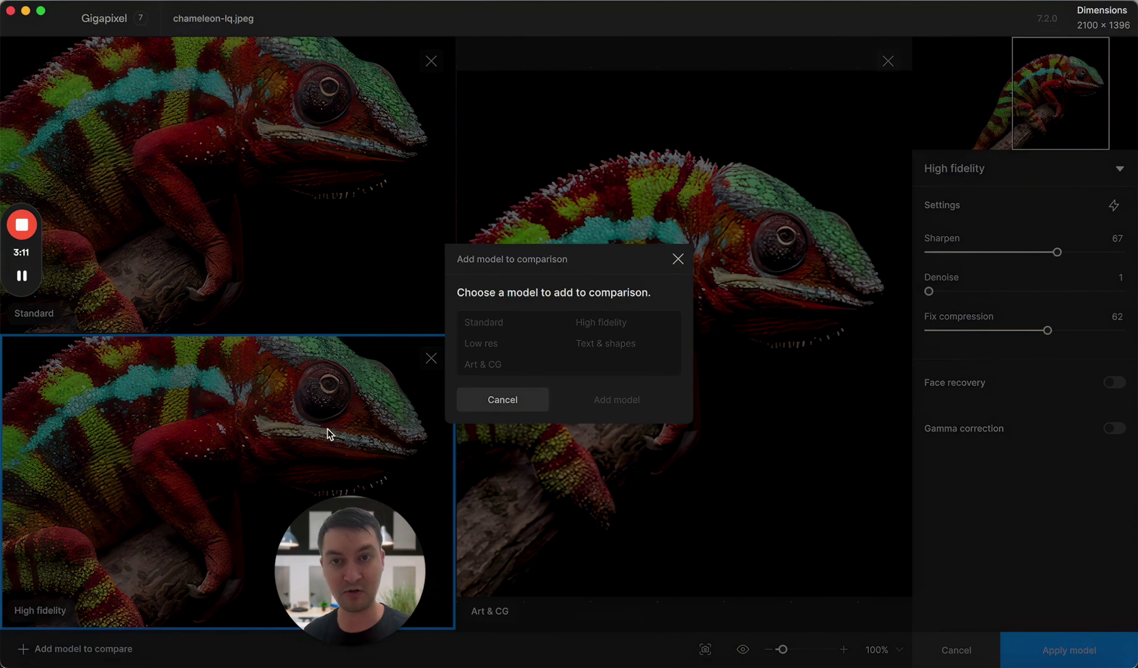
pyautogui.click(540, 351)
pyautogui.click(537, 350)
pyautogui.click(598, 322)
pyautogui.click(603, 326)
pyautogui.click(522, 361)
pyautogui.click(623, 399)
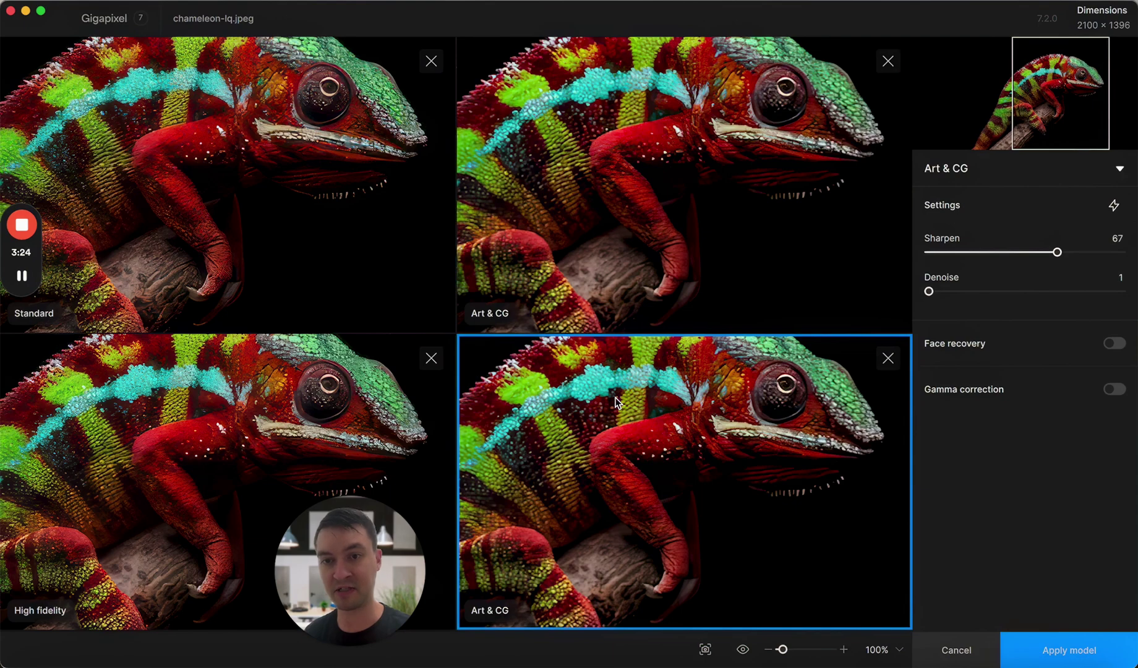
# Remove both Art & CG previews and select the High fidelity preview.
pyautogui.click(888, 358)
pyautogui.click(888, 61)
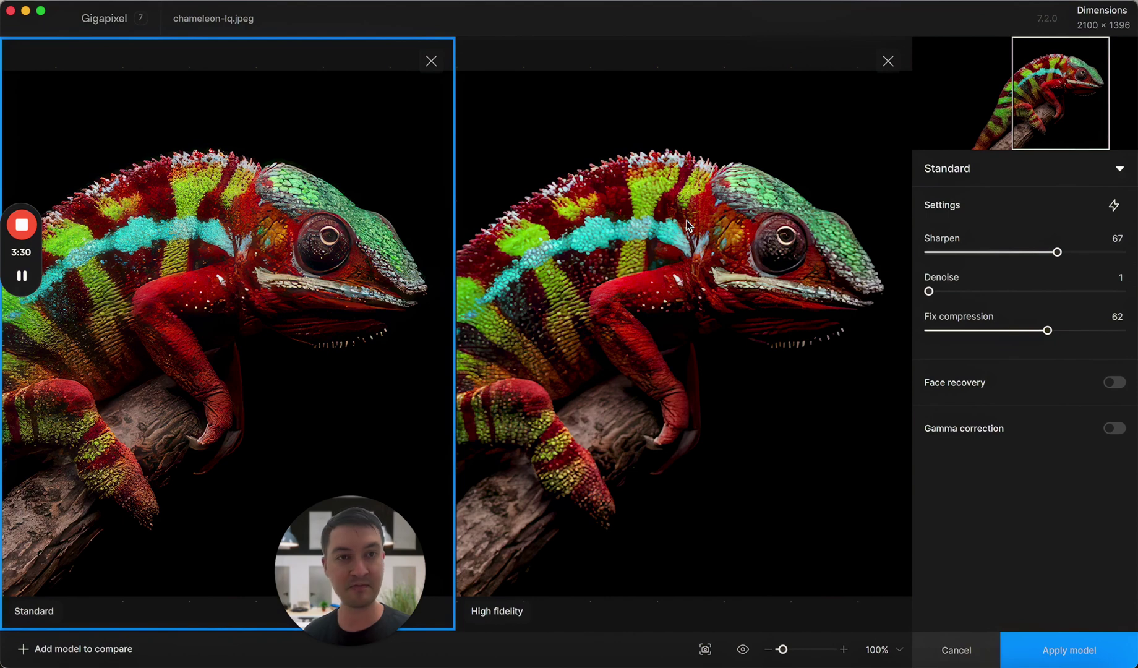
pyautogui.click(666, 216)
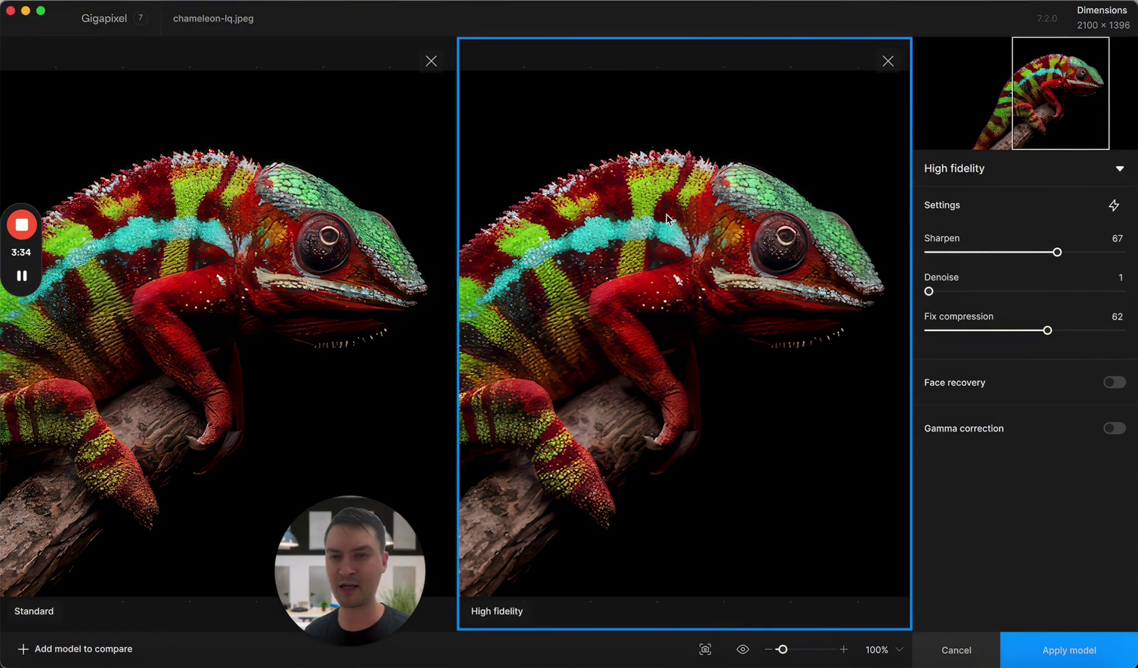
# Apply the High fidelity model to the 4x upscale and open the Export image settings.
pyautogui.click(1095, 652)
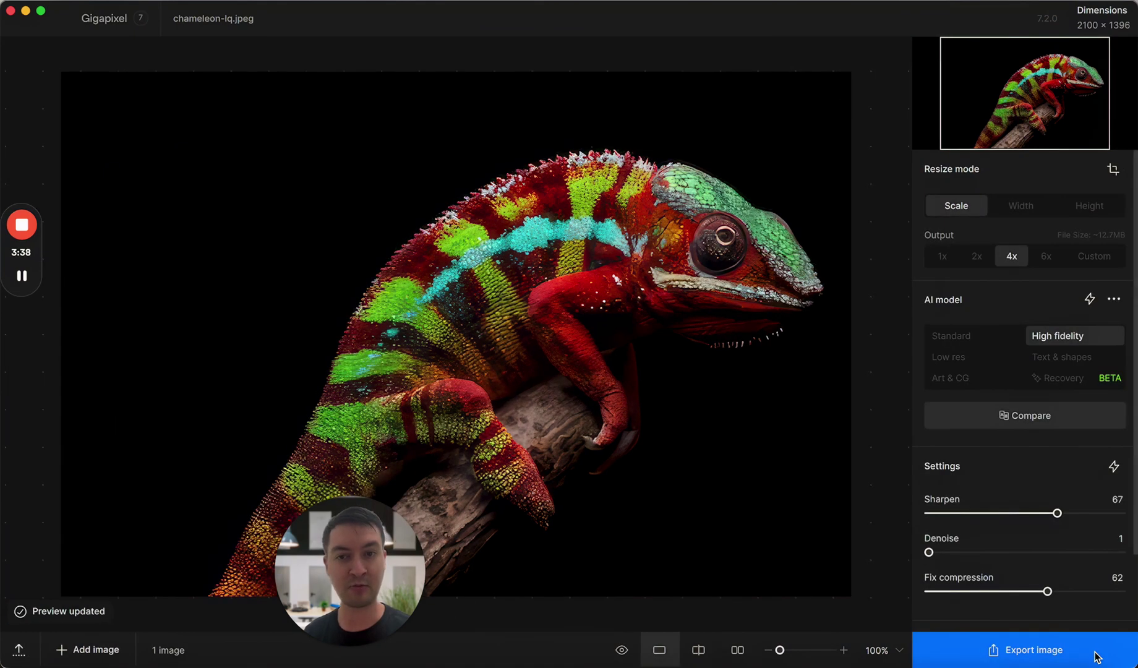
pyautogui.moveTo(313, 544); pyautogui.dragTo(3, 564)
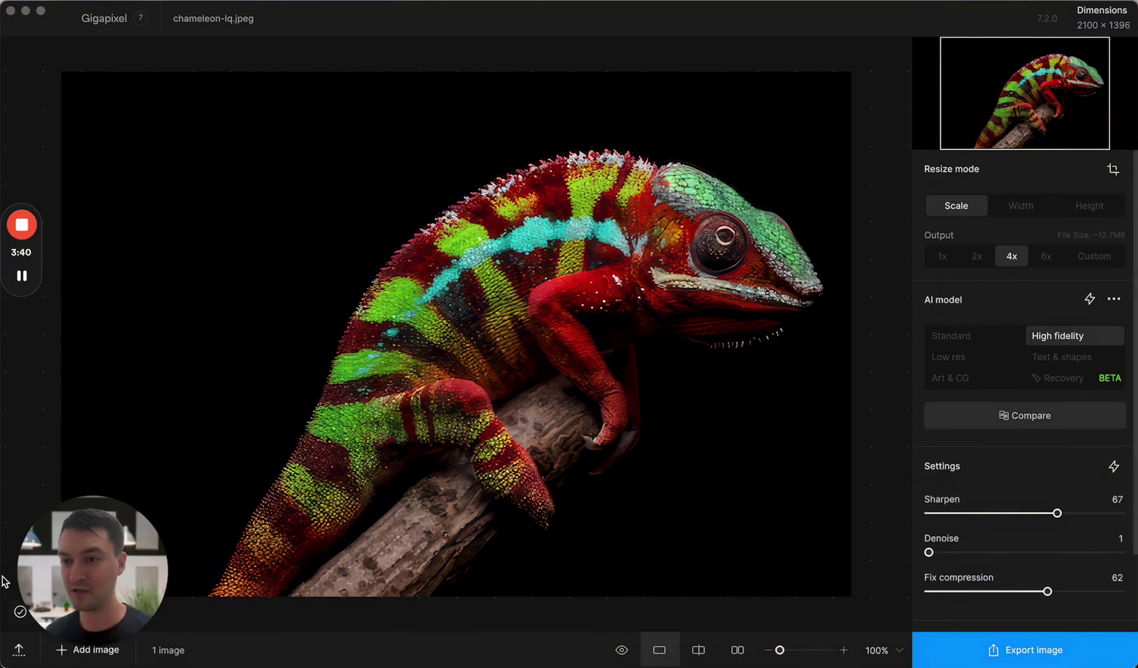
pyautogui.click(1049, 73)
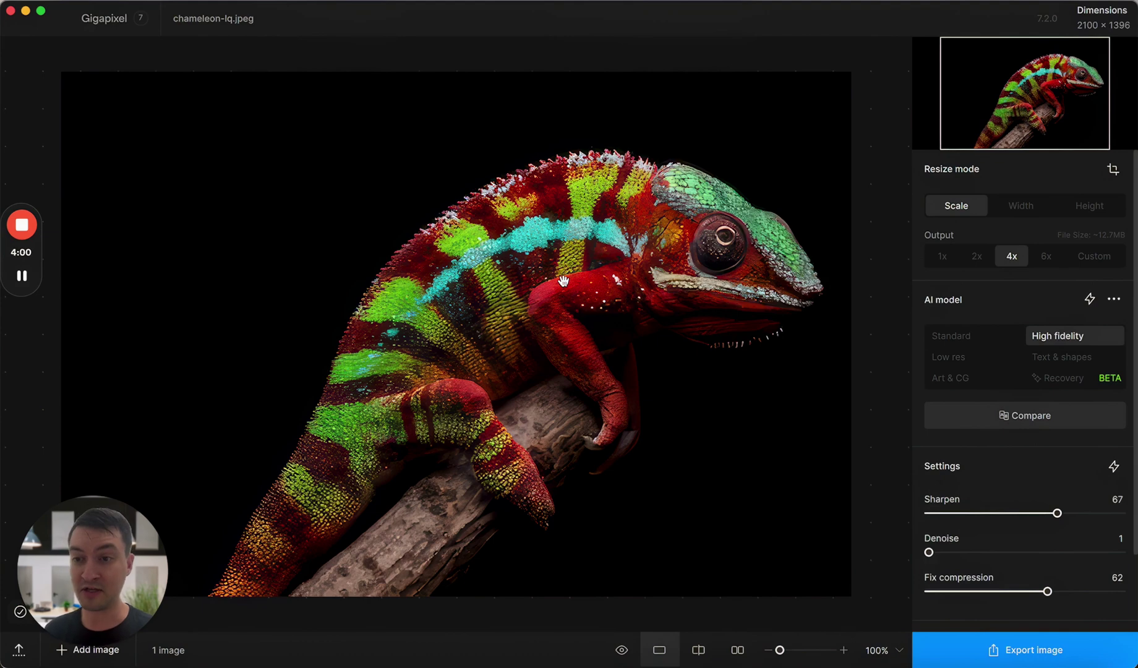
pyautogui.click(1047, 654)
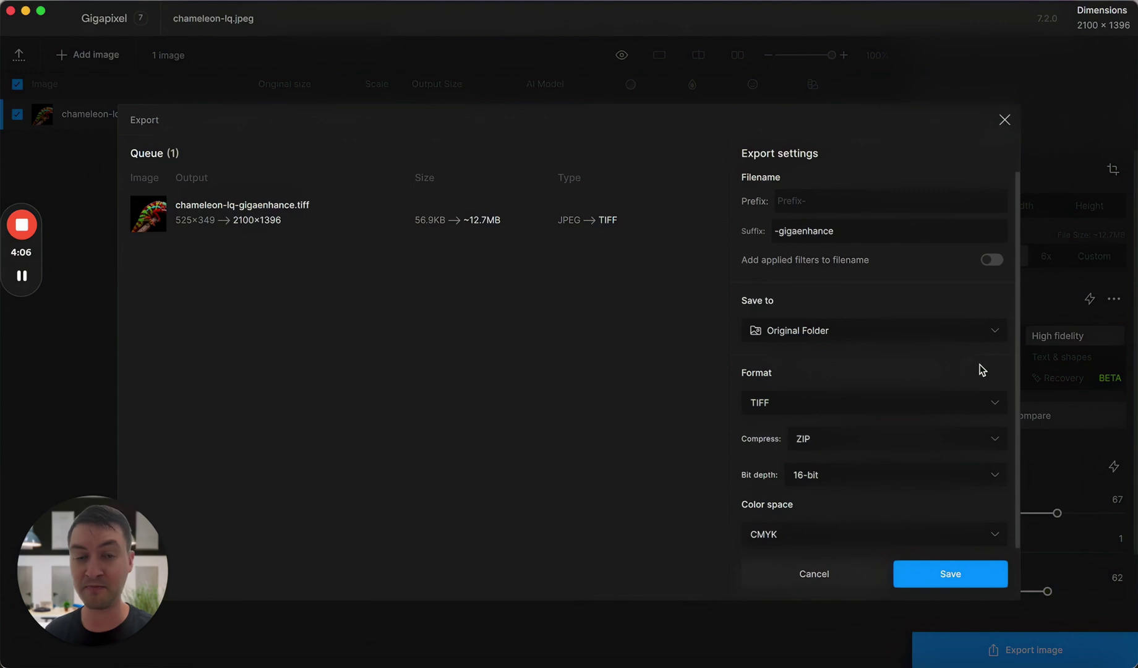
# Export as a CMYK TIFF, saving chameleon-lq-gigaenhance-2.tiff, then close the export window.
pyautogui.click(880, 401)
pyautogui.click(781, 506)
pyautogui.click(791, 538)
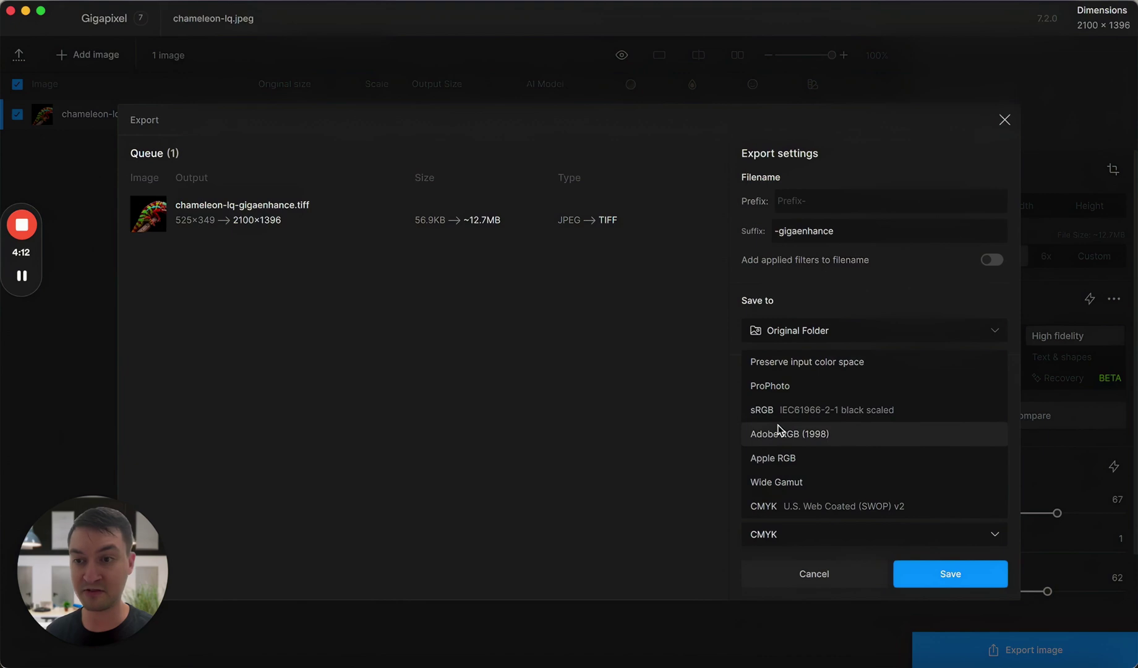
pyautogui.click(774, 506)
pyautogui.click(795, 536)
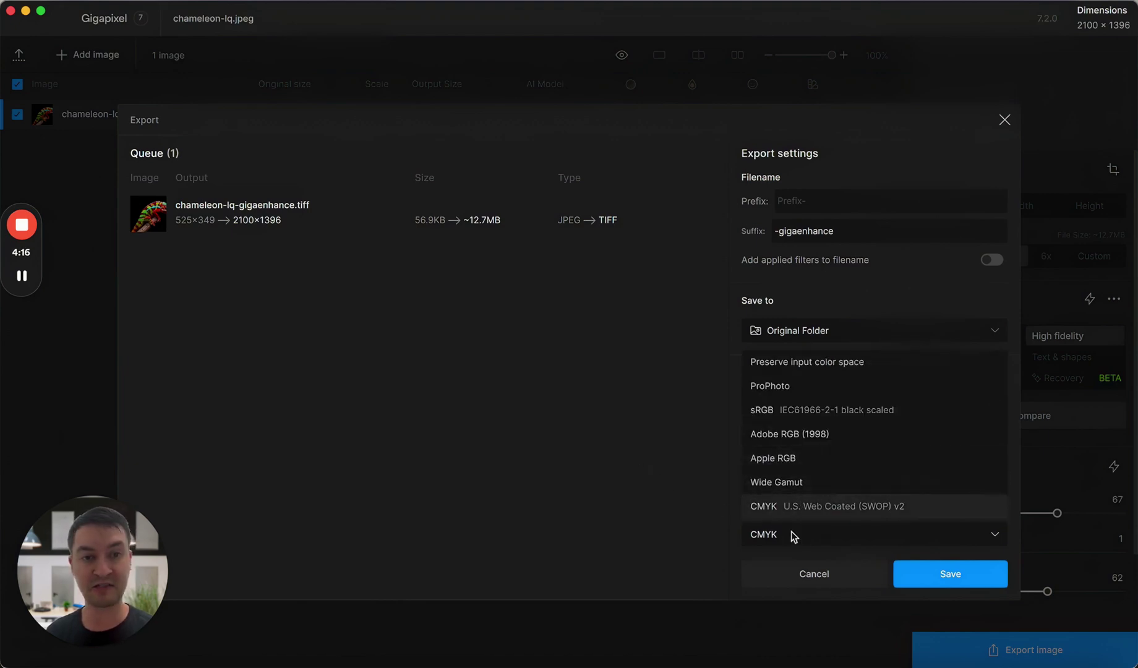
pyautogui.click(789, 513)
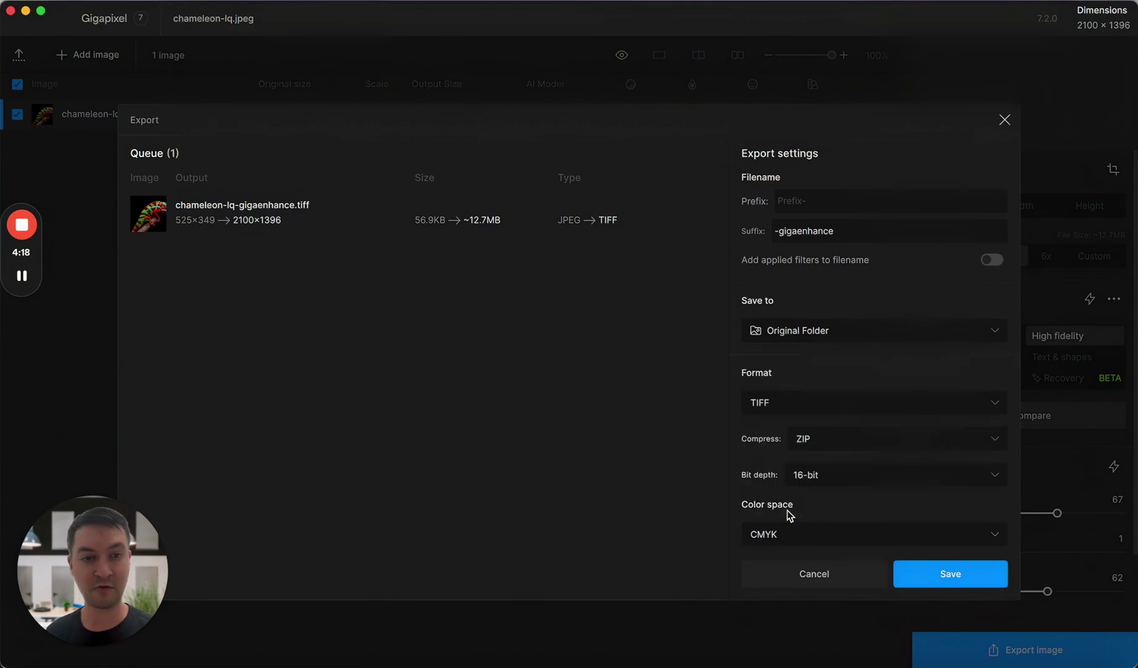
pyautogui.click(955, 580)
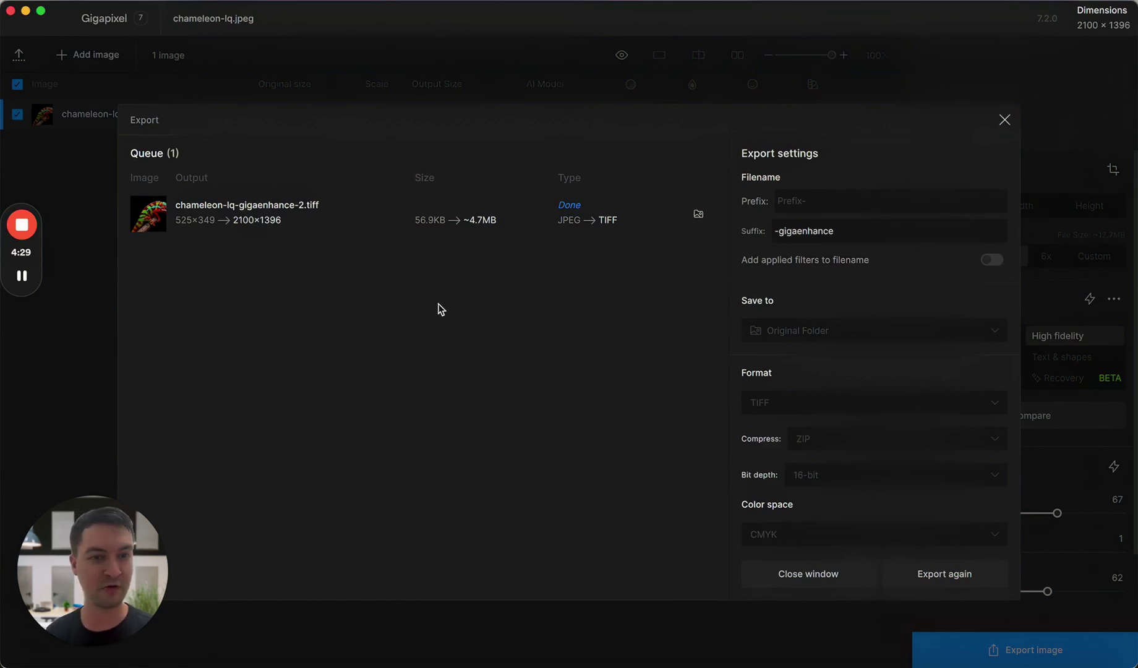
pyautogui.click(821, 581)
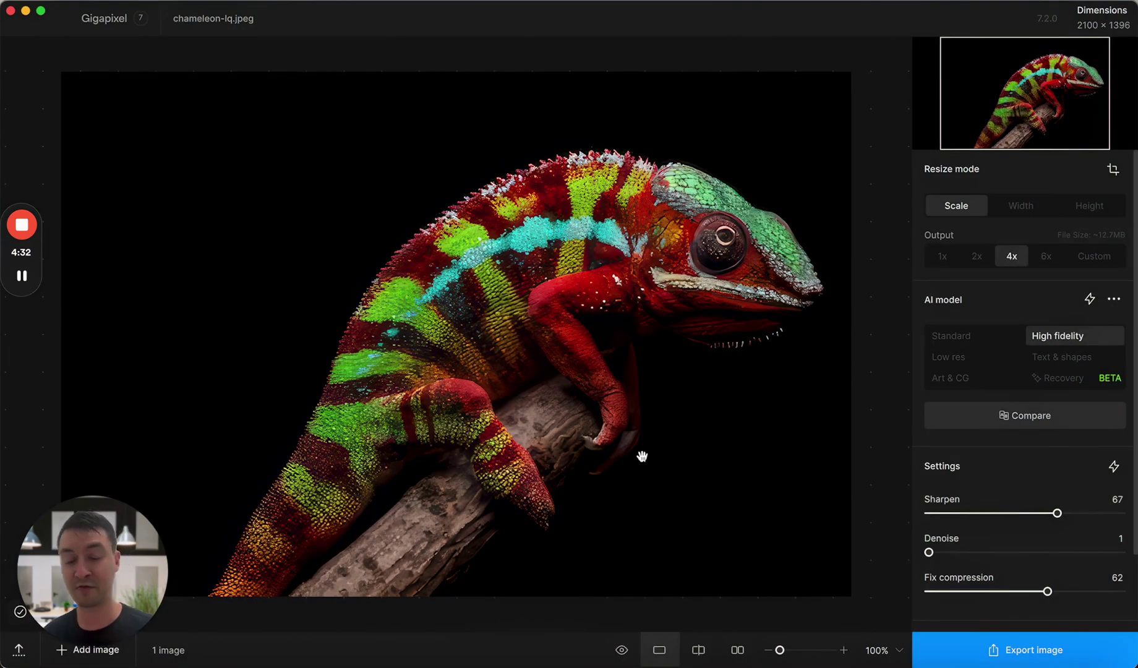